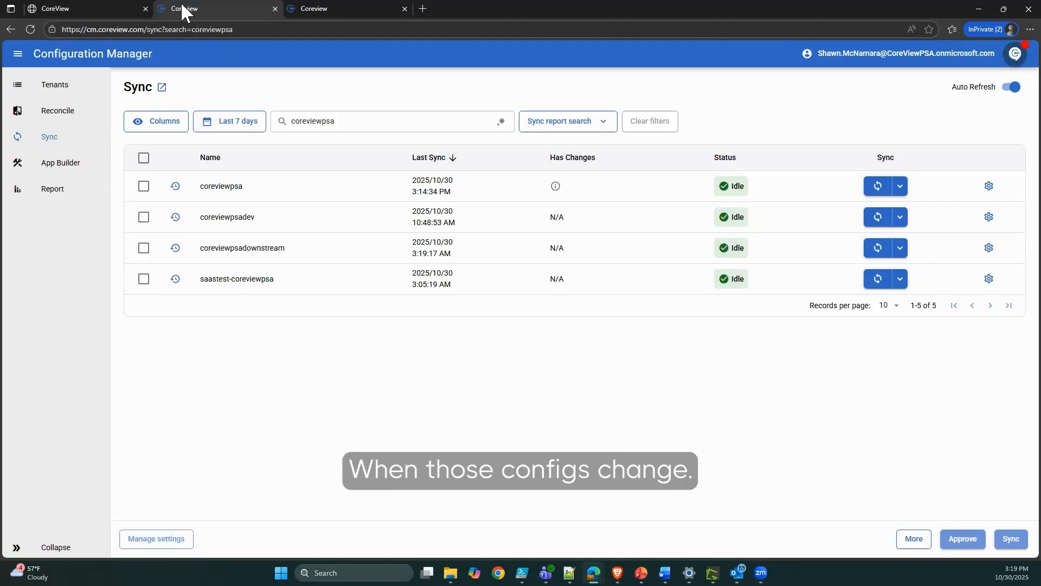
# Open coreviewpsa's latest sync history and note the Summary: 3 removed and 3 changed resources.
pyautogui.click(555, 187)
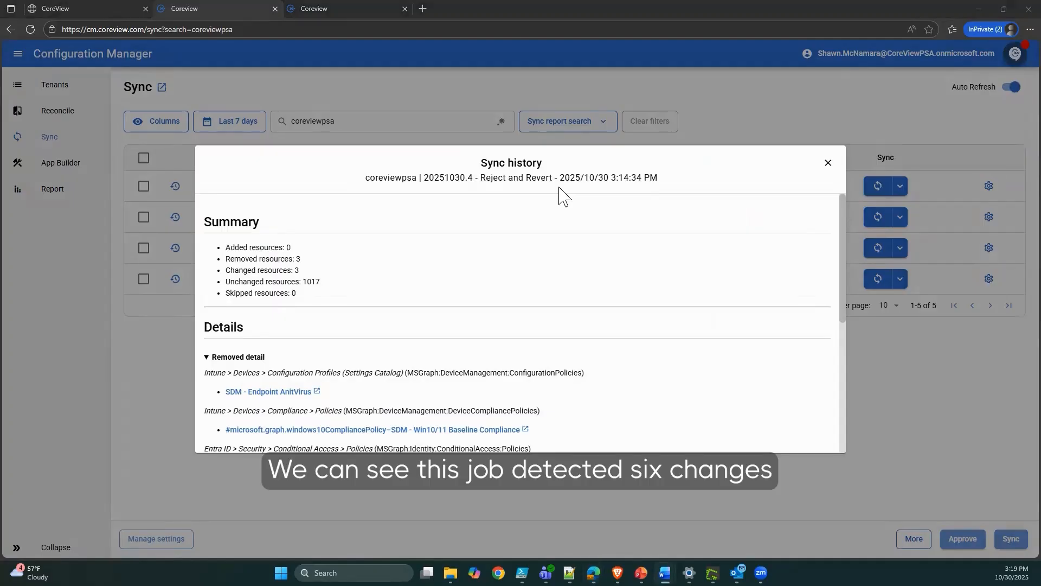
pyautogui.doubleClick(281, 259)
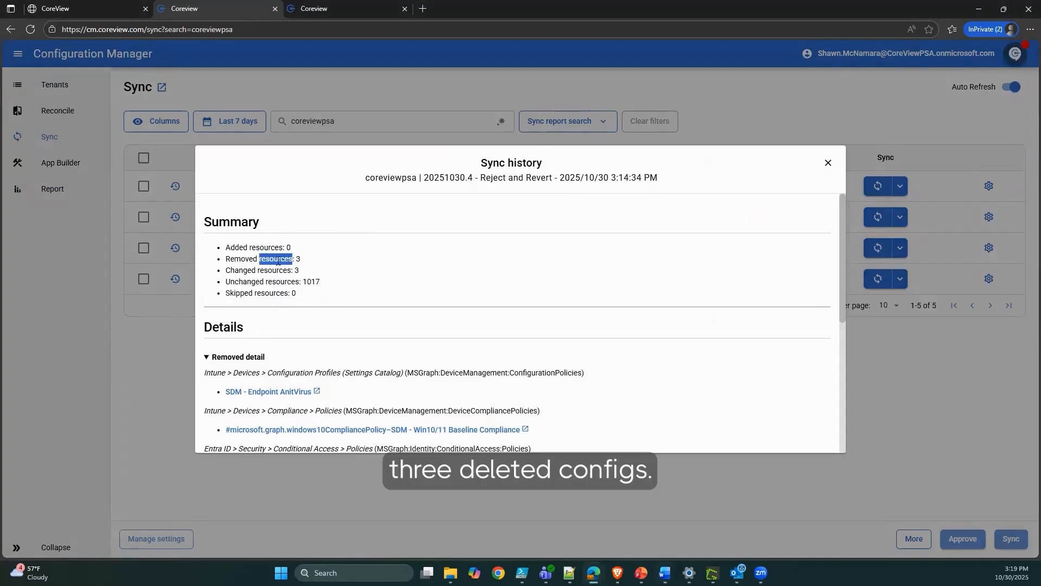
pyautogui.click(281, 259)
pyautogui.tripleClick(282, 259)
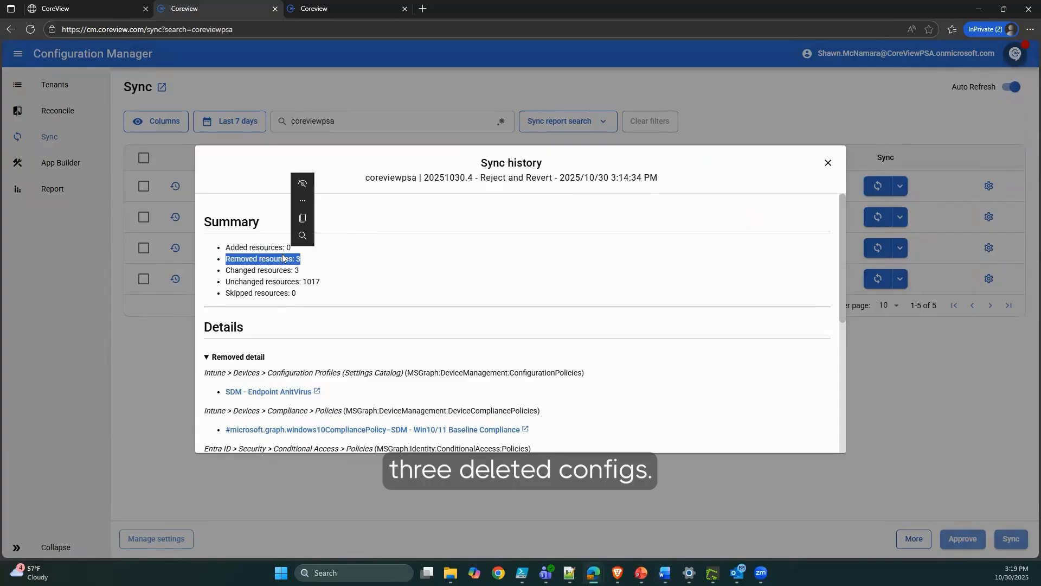
pyautogui.tripleClick(292, 270)
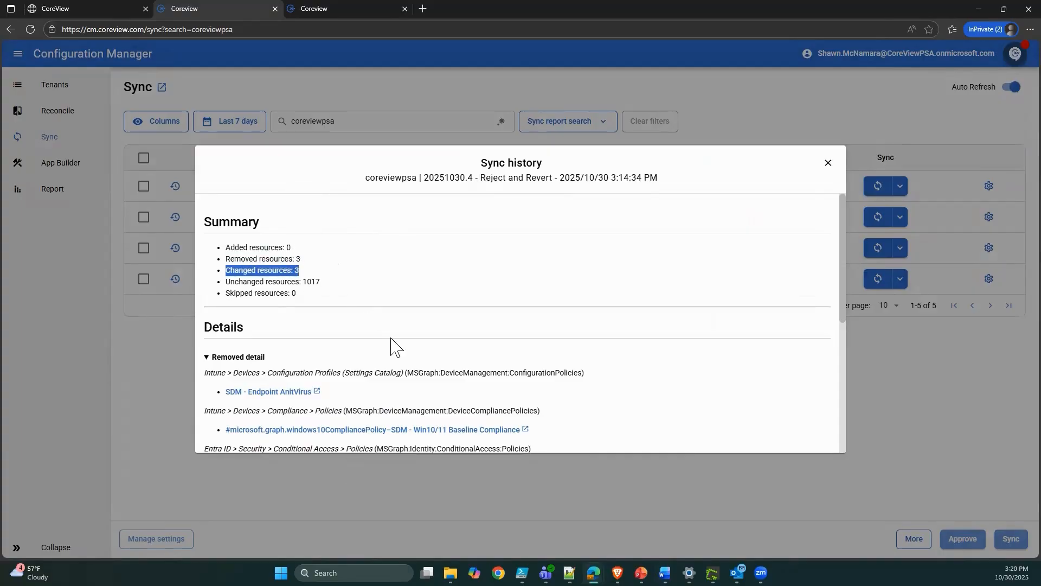
# Review the removed configuration profile, compliance policy and conditional access policy in the Removed details.
pyautogui.scroll(-2, 490, 366)
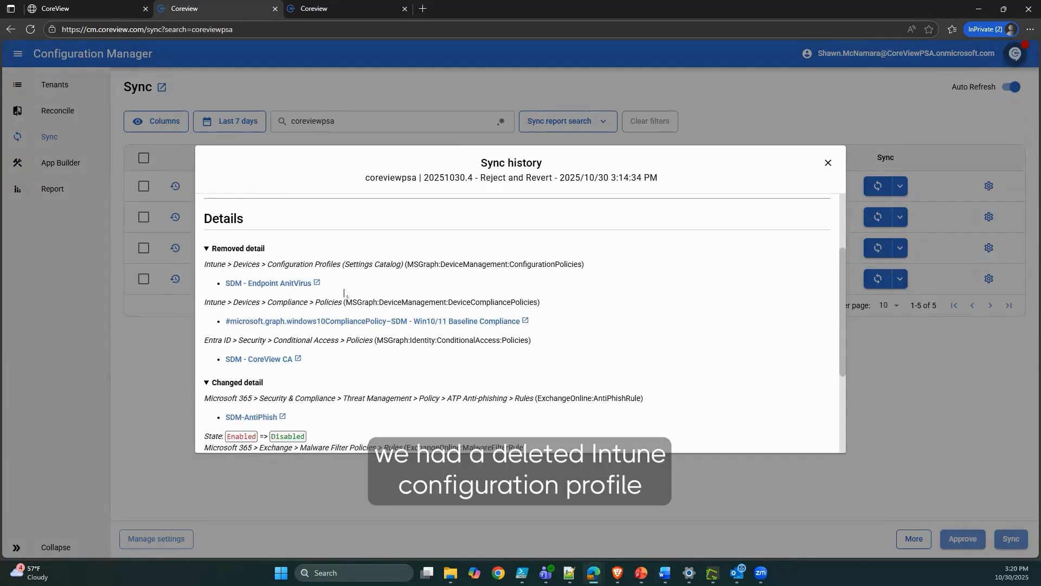
pyautogui.tripleClick(319, 264)
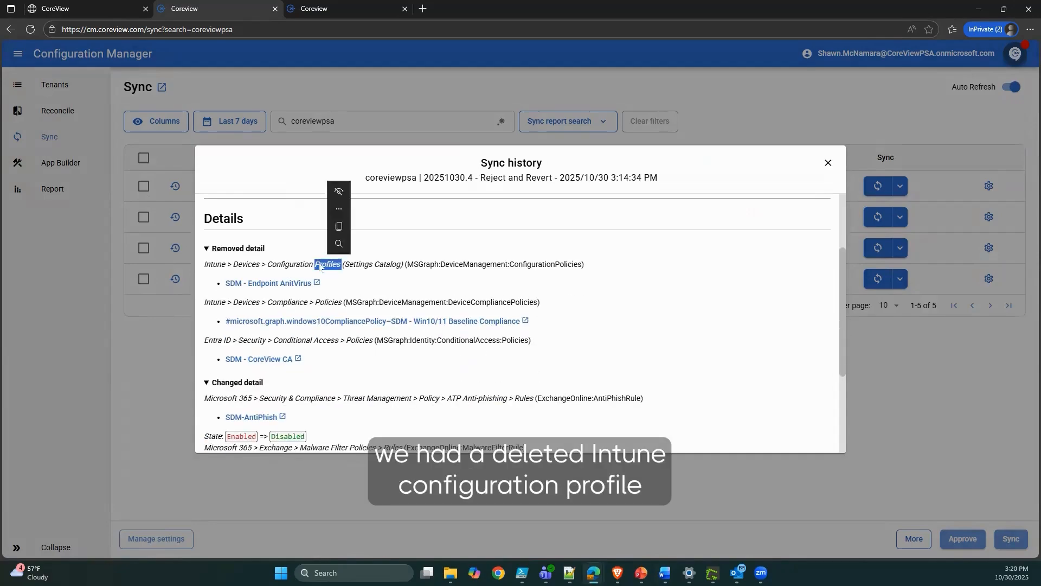
pyautogui.tripleClick(349, 305)
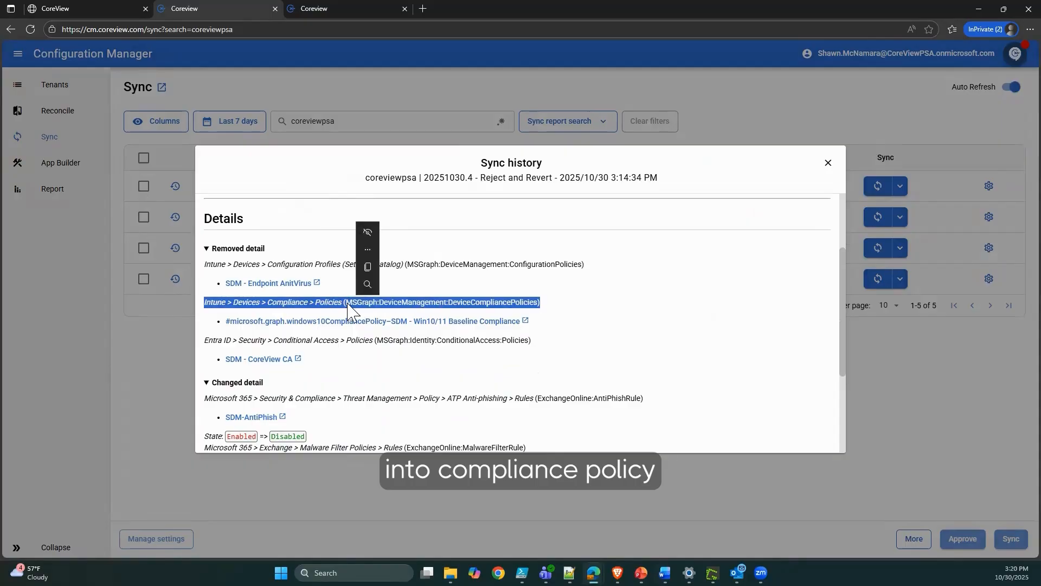
pyautogui.tripleClick(345, 342)
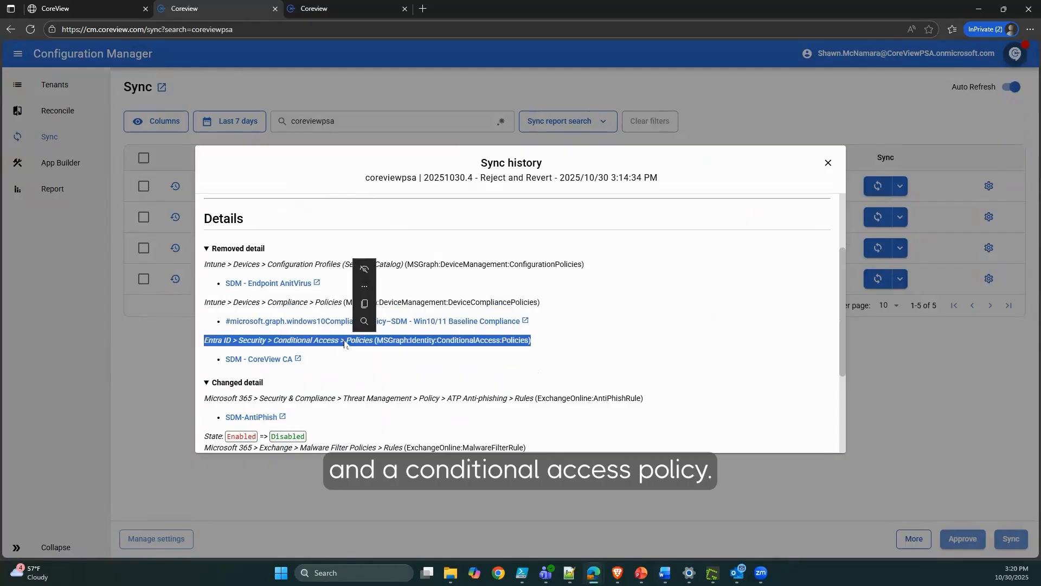
pyautogui.scroll(-3, 345, 343)
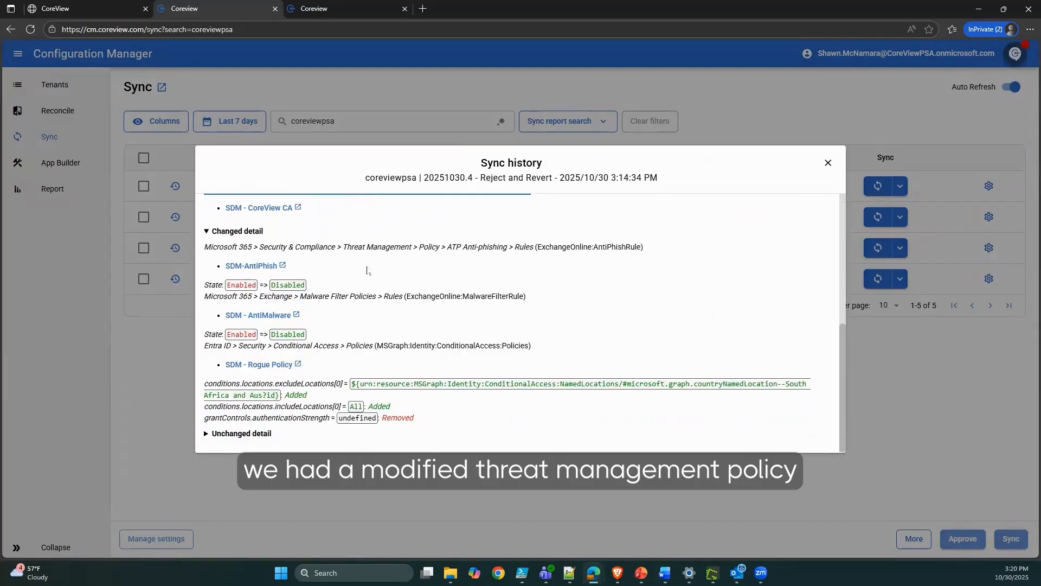
pyautogui.tripleClick(361, 249)
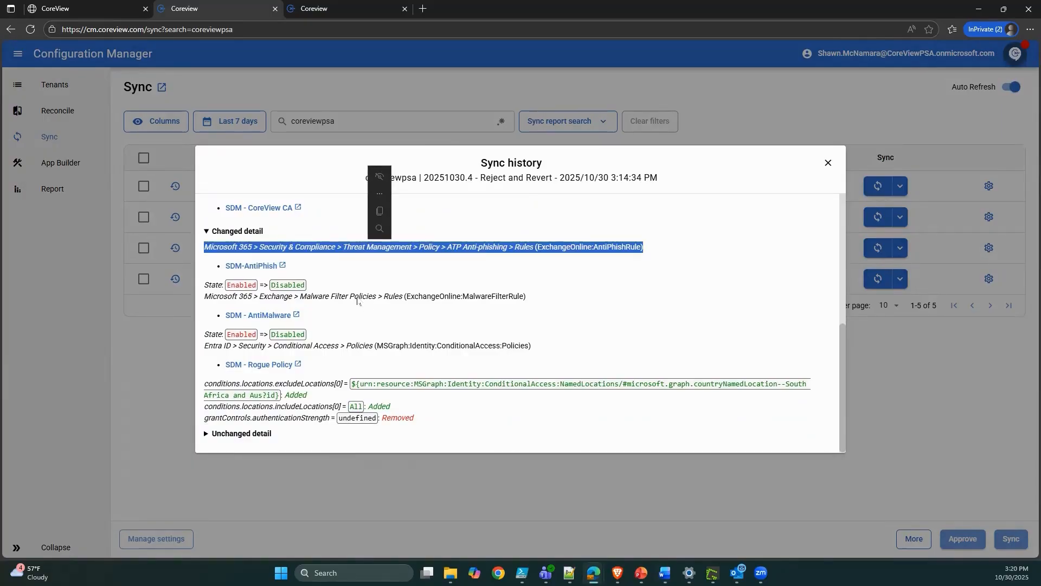
pyautogui.click(289, 295)
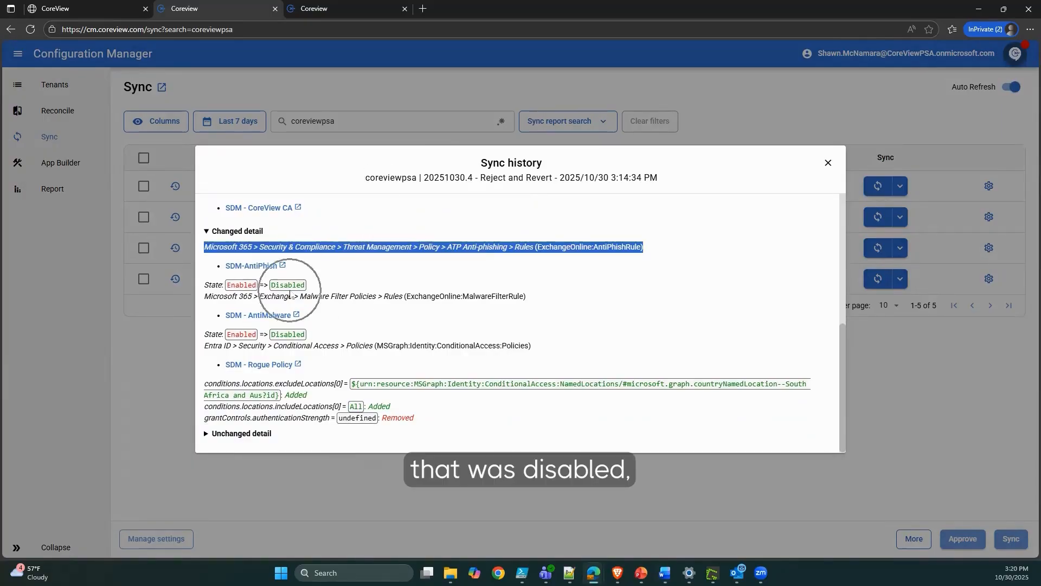
pyautogui.tripleClick(351, 297)
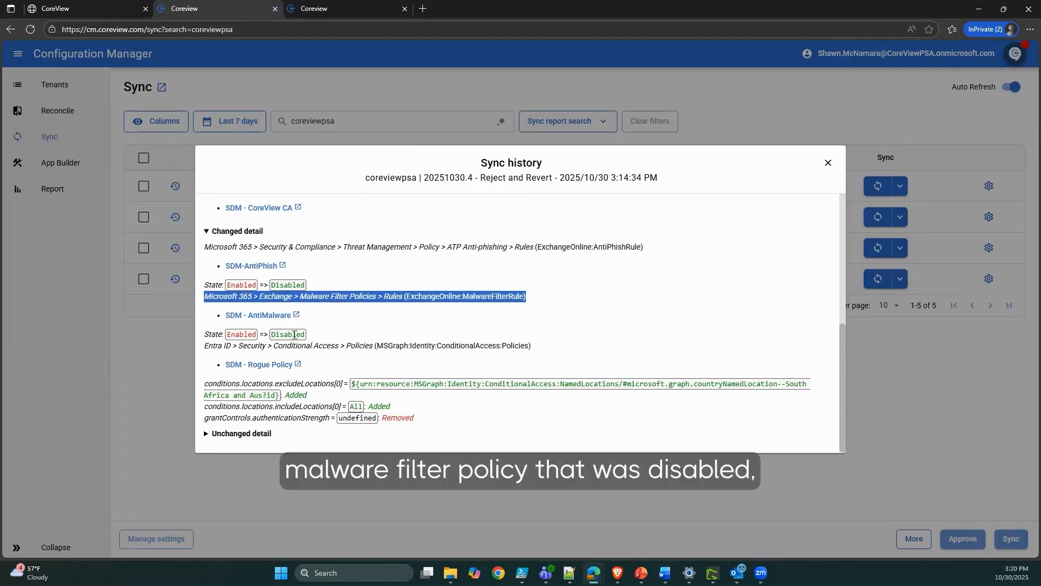
pyautogui.tripleClick(353, 347)
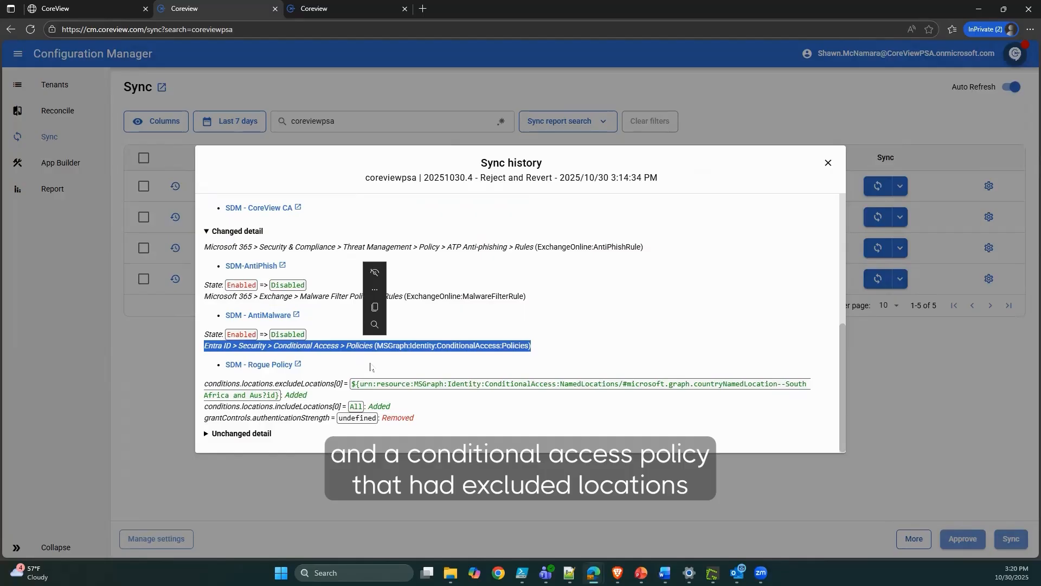
pyautogui.scroll(10, 370, 367)
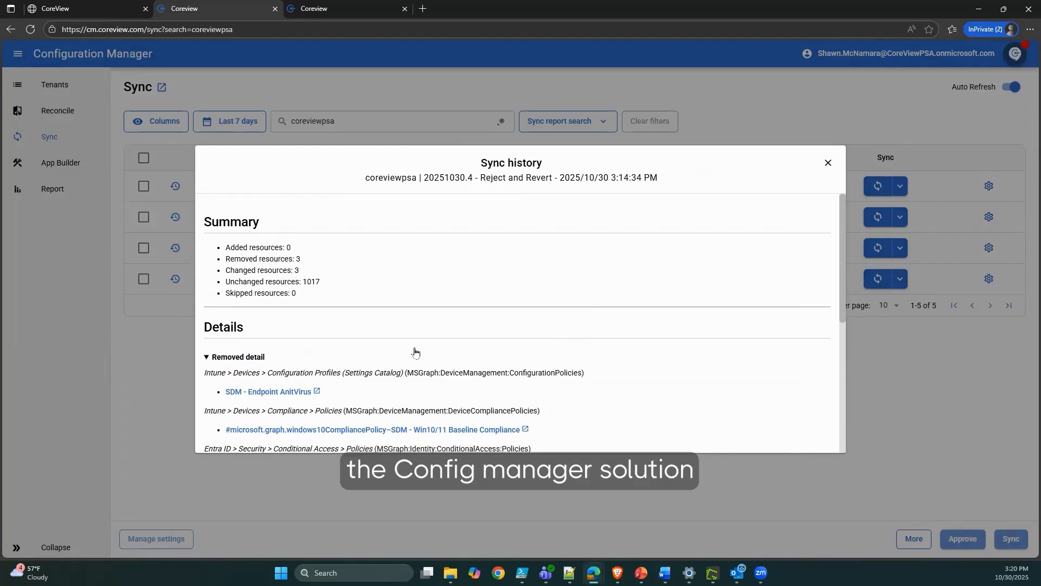
# Close the sync history and switch to the Reconcile page.
pyautogui.click(828, 163)
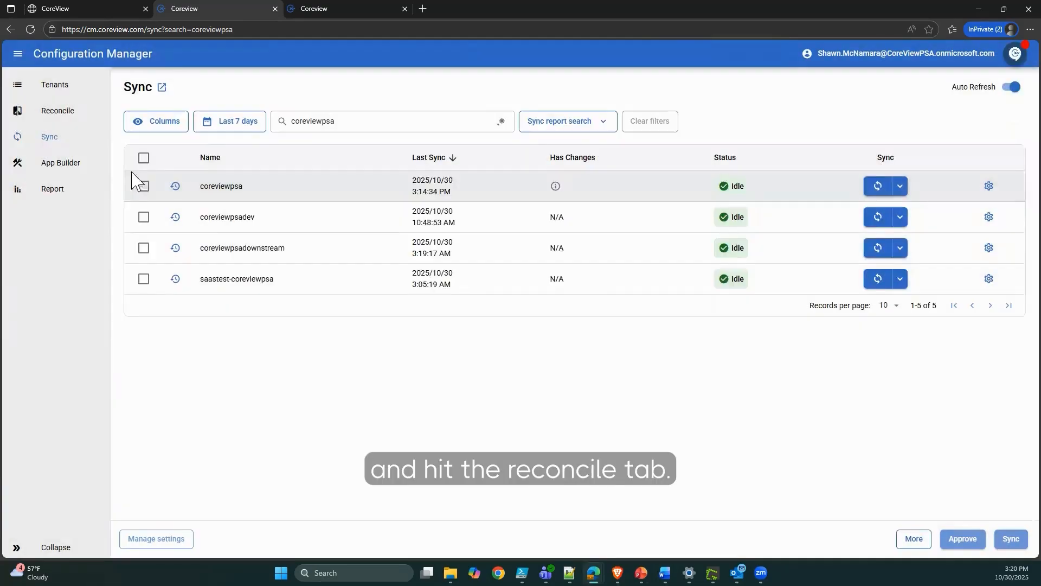
pyautogui.click(70, 115)
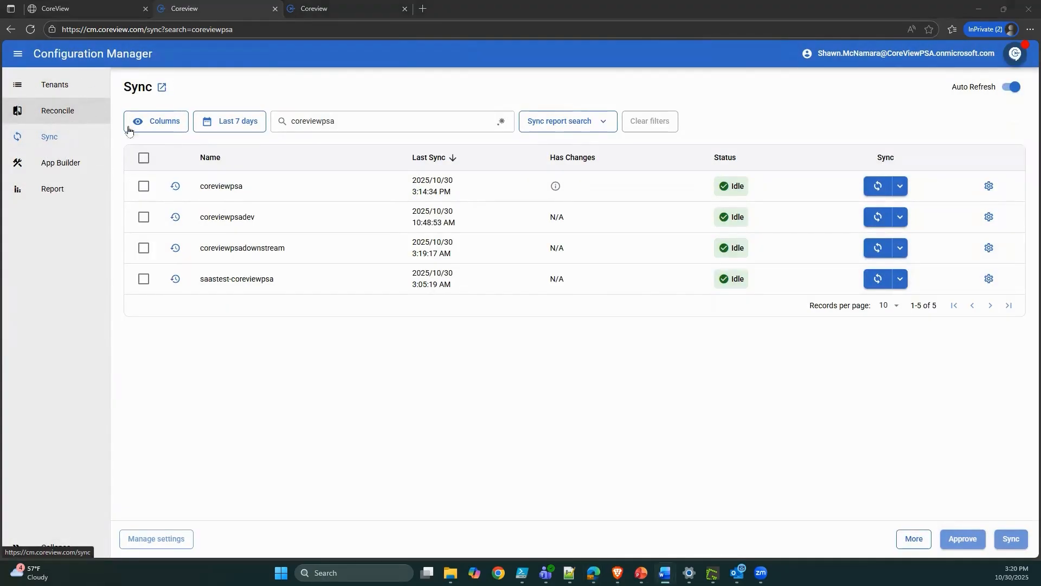
pyautogui.click(345, 10)
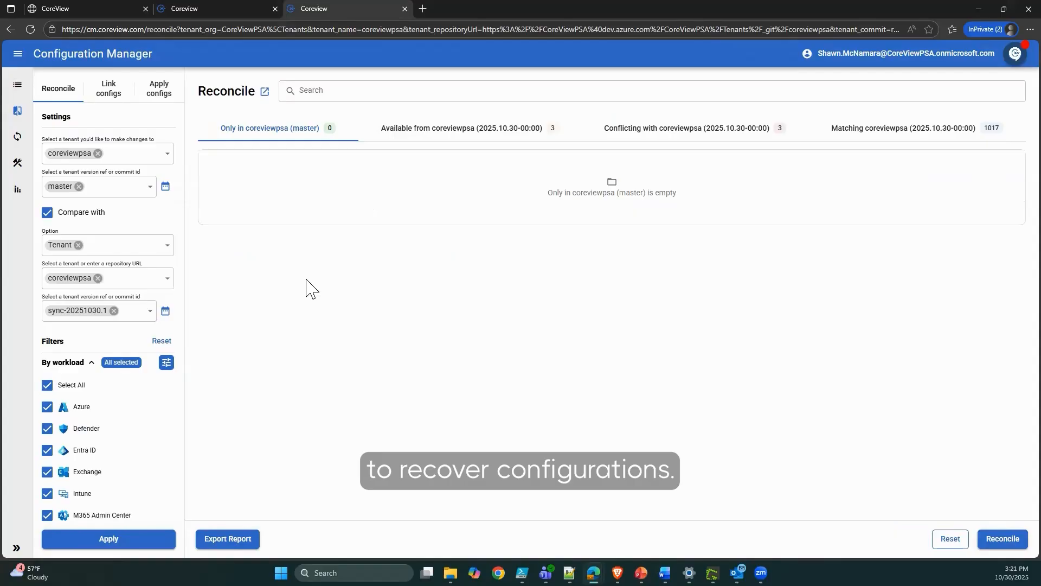
# Set Compare with to tenant coreviewpsa, version sync-20251030.1 from October 30.
pyautogui.click(142, 152)
pyautogui.click(204, 211)
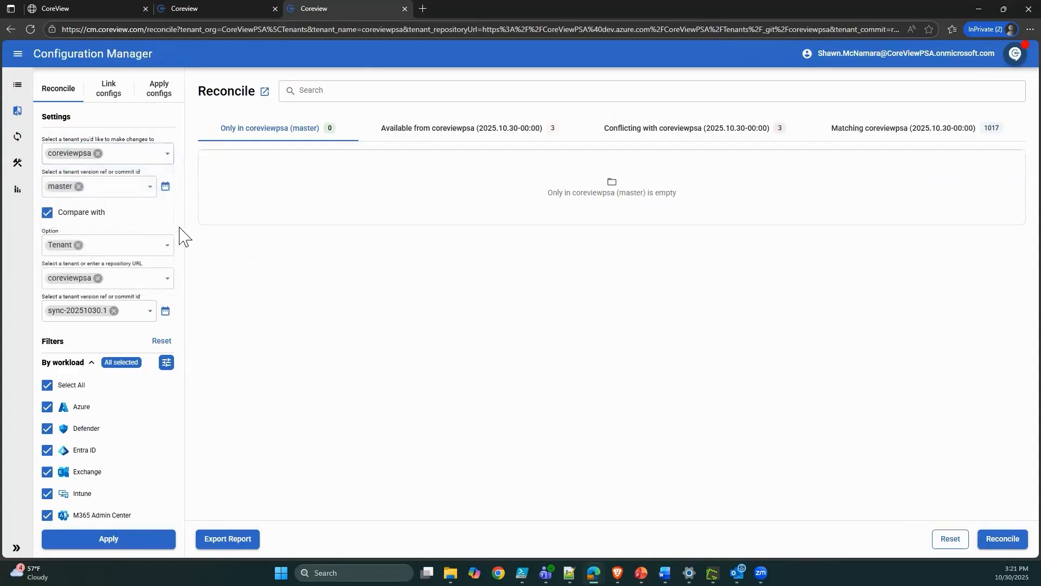
pyautogui.click(135, 277)
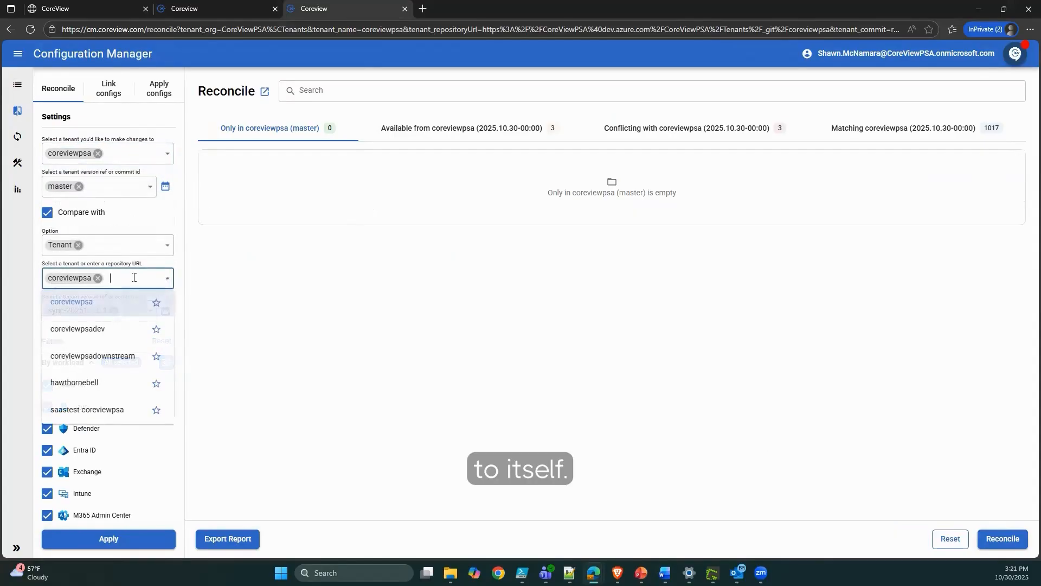
pyautogui.click(194, 304)
pyautogui.click(165, 311)
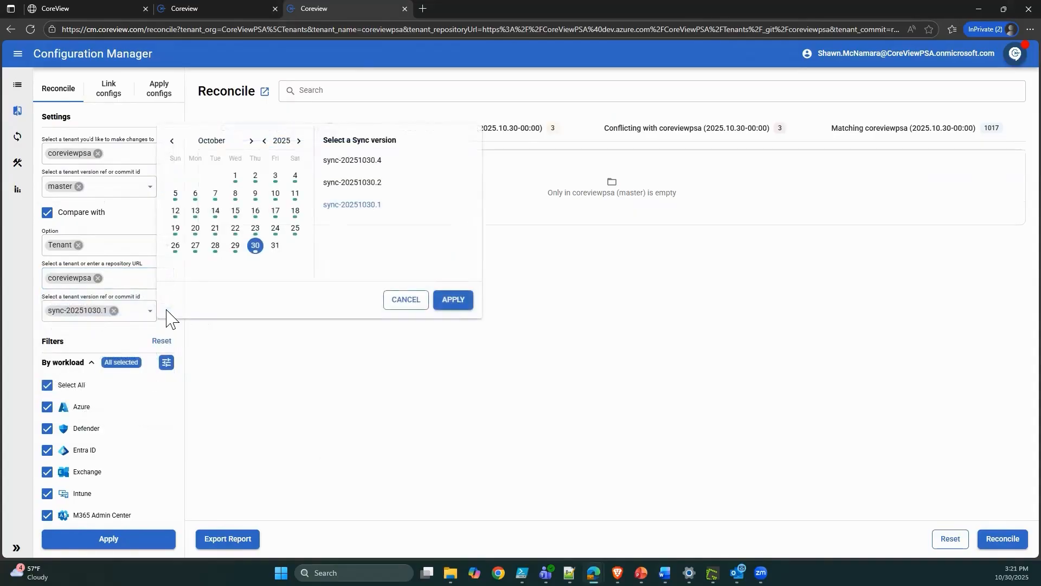
pyautogui.click(256, 249)
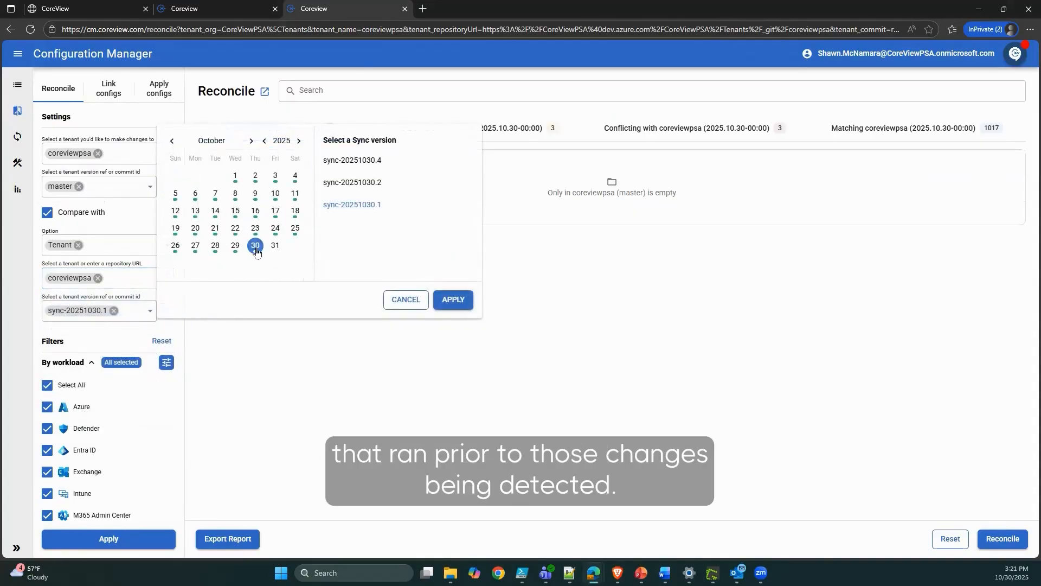
pyautogui.click(368, 209)
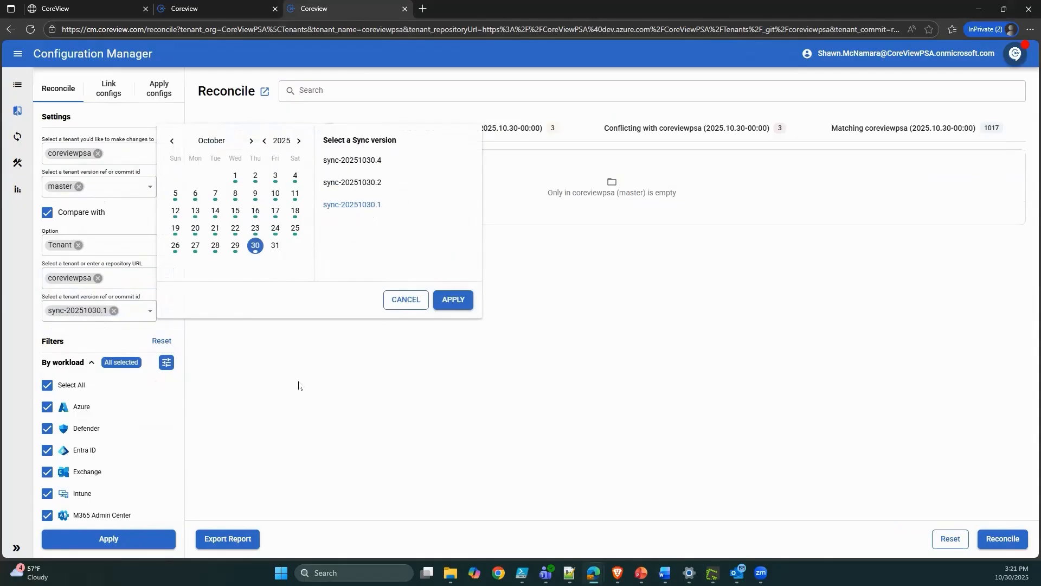
# Keep all workloads selected and apply the comparison.
pyautogui.scroll(-2, 97, 279)
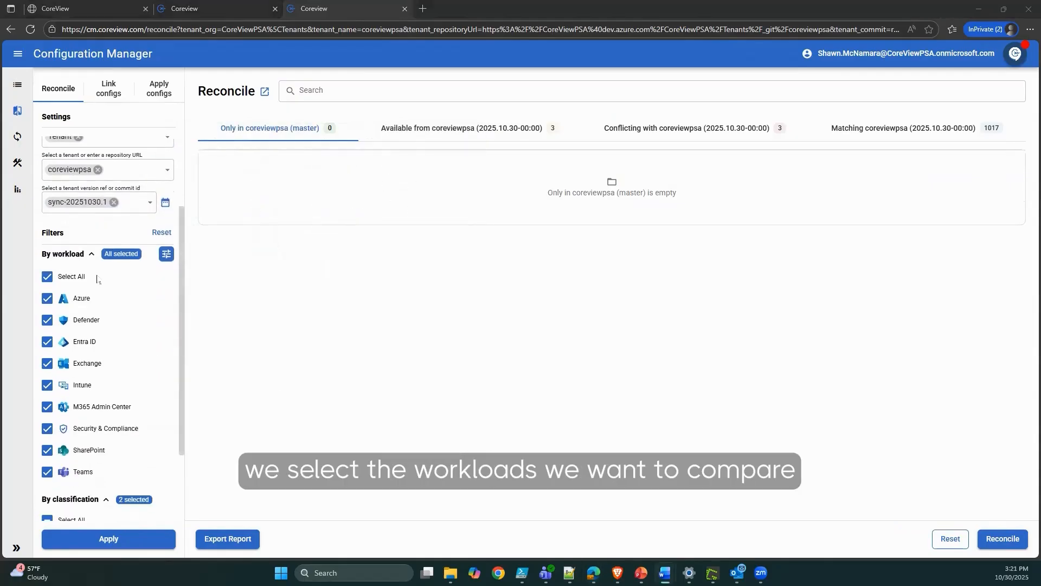
pyautogui.click(61, 280)
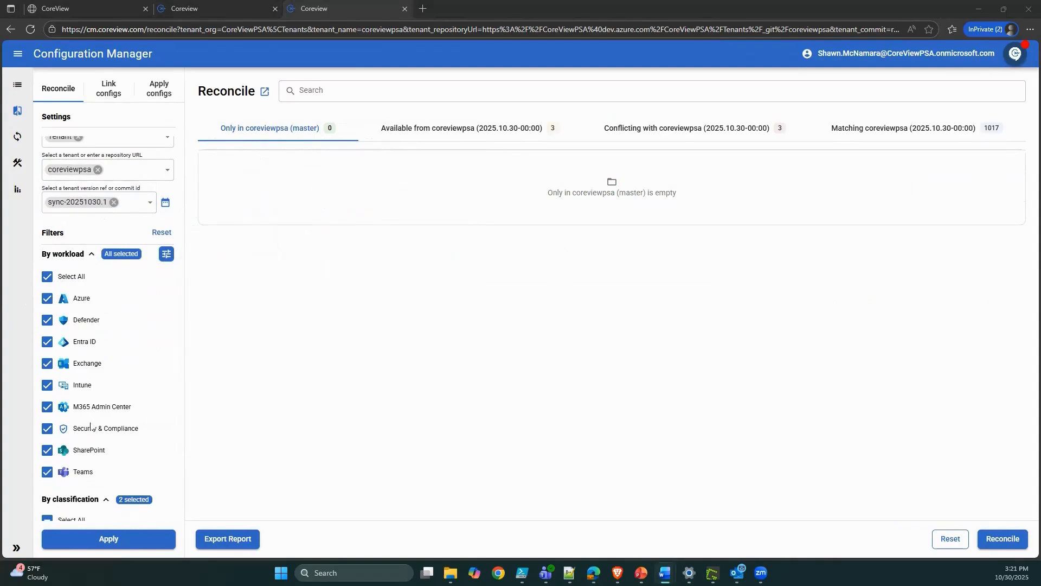
pyautogui.click(111, 539)
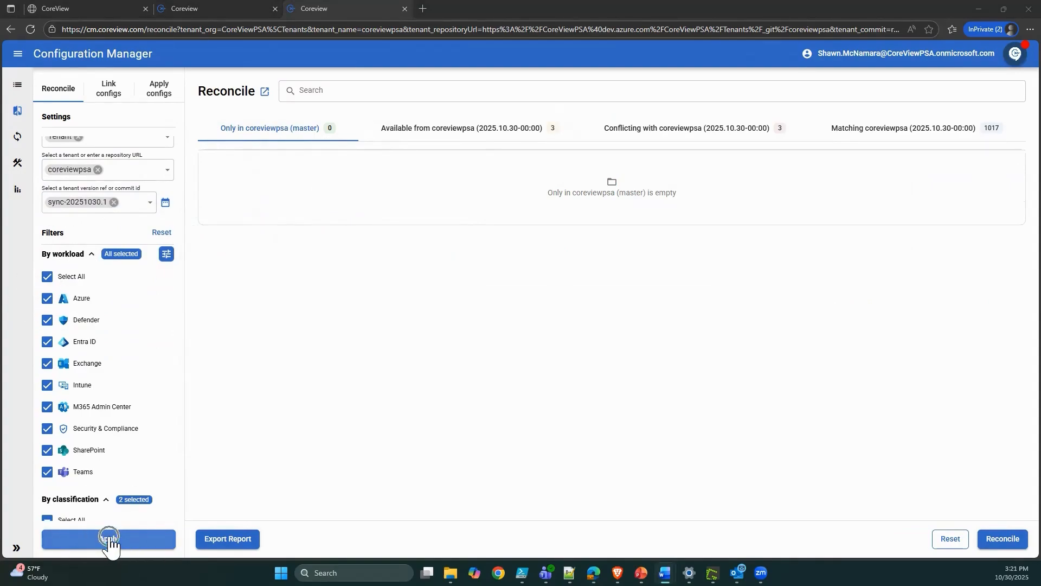
pyautogui.scroll(2, 116, 447)
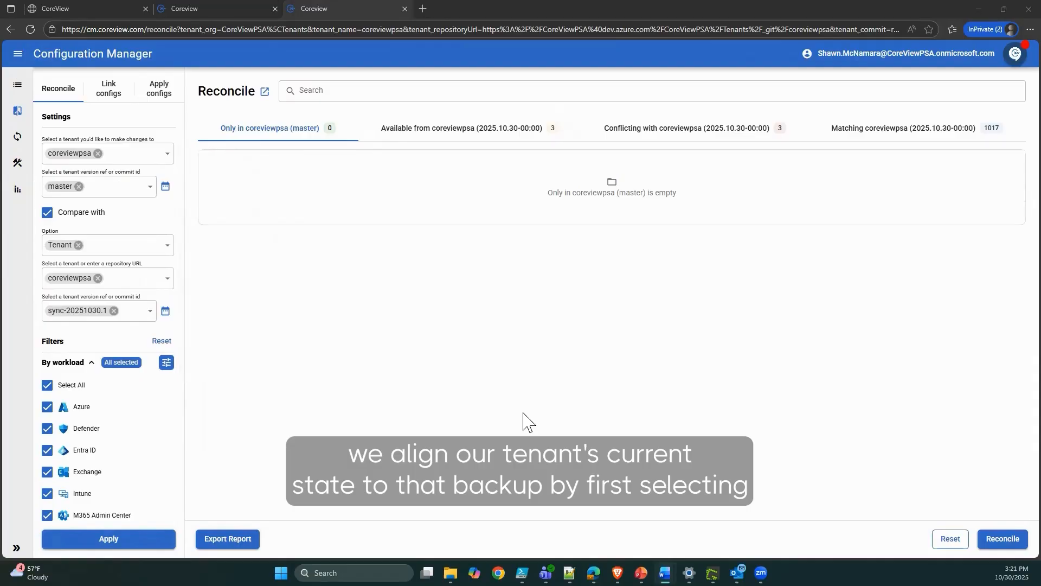
# Check Endpoint AntiVirus, SDM - Win10/11 Baseline Compliance and SDM - CoreView CA under Available from coreviewpsa.
pyautogui.click(494, 134)
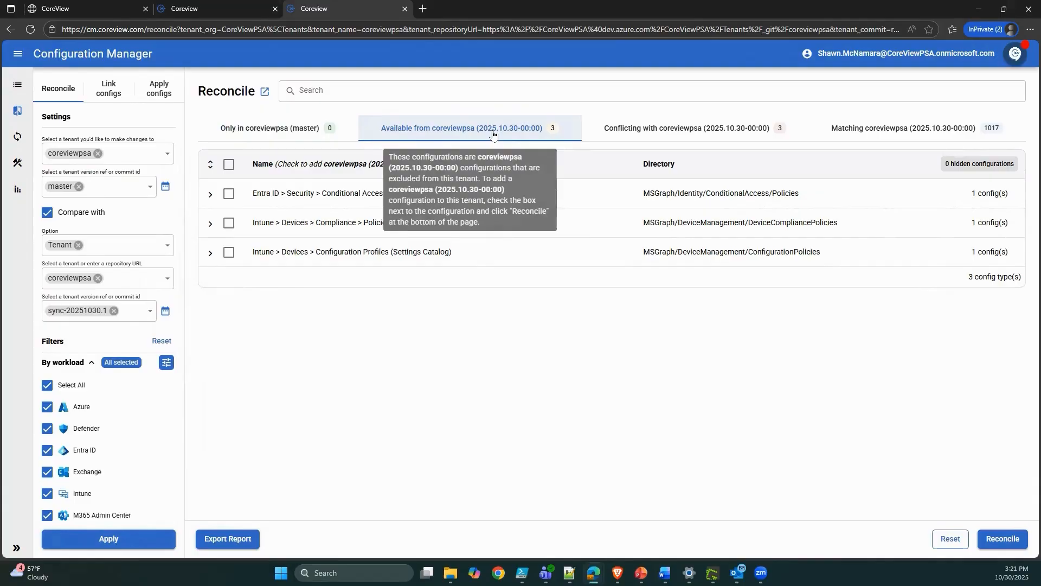
pyautogui.click(211, 194)
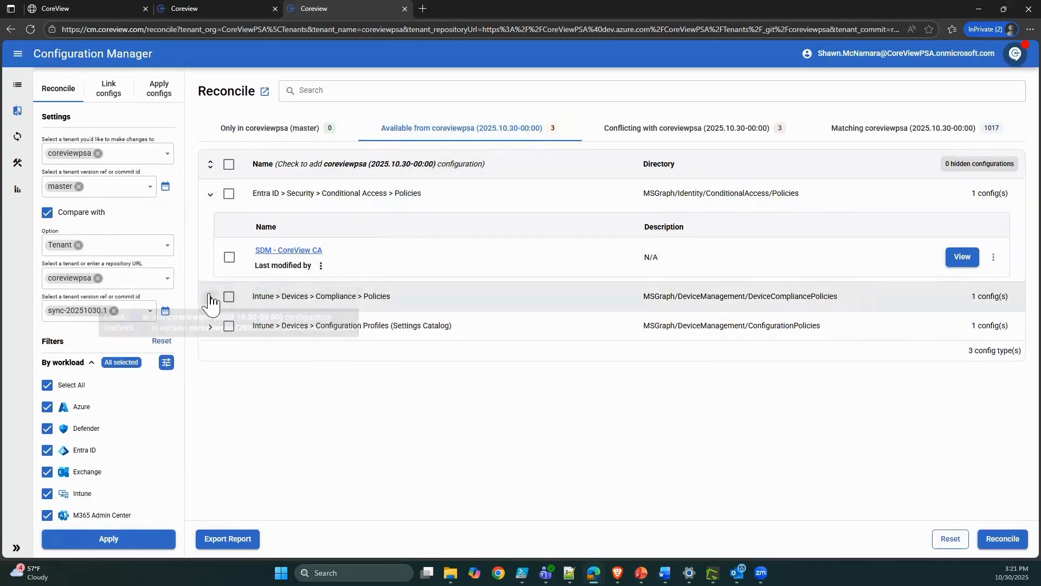
pyautogui.click(210, 296)
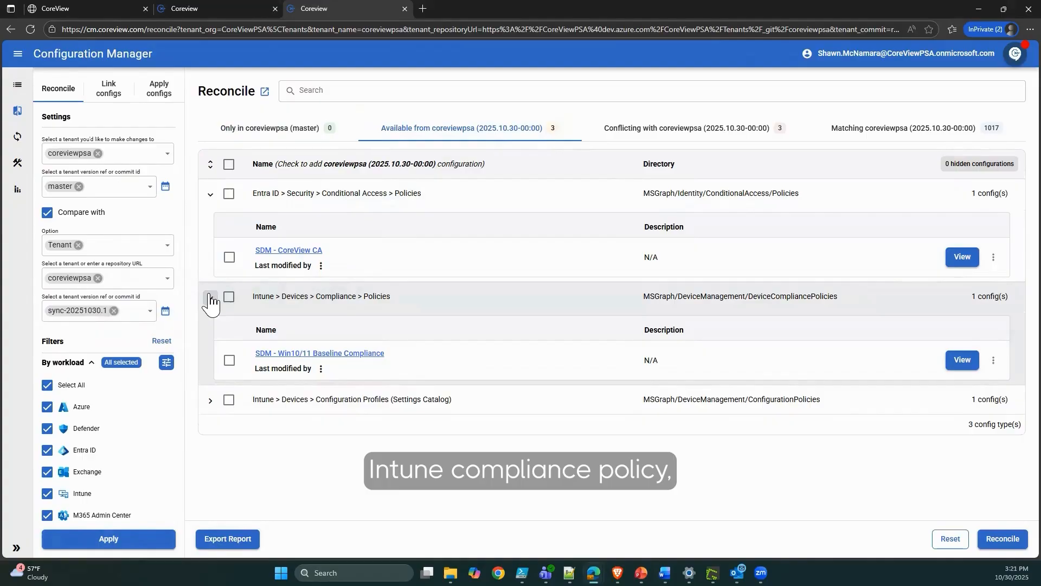
pyautogui.click(210, 401)
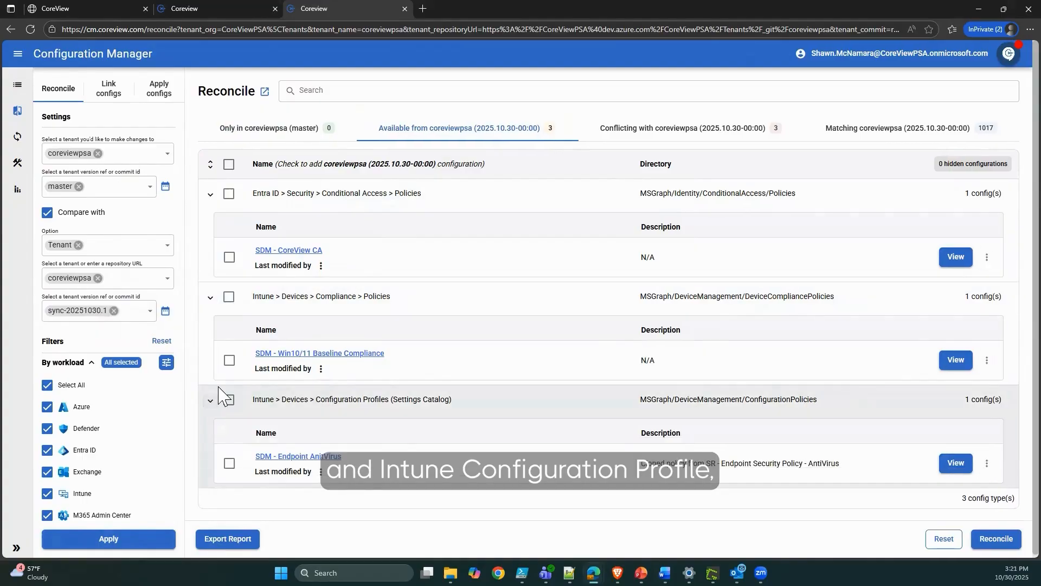
pyautogui.click(229, 464)
pyautogui.click(229, 361)
pyautogui.click(229, 257)
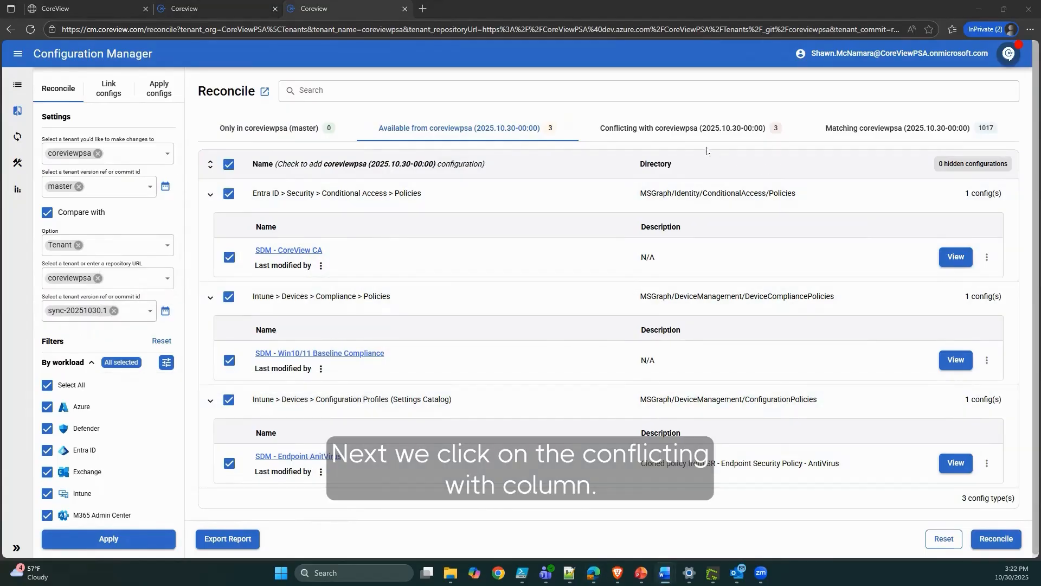
# Expand the Conditional Access, Malware Filter and ATP Anti-phishing conflicts and view SDM - Rogue Policy's comparison.
pyautogui.click(693, 135)
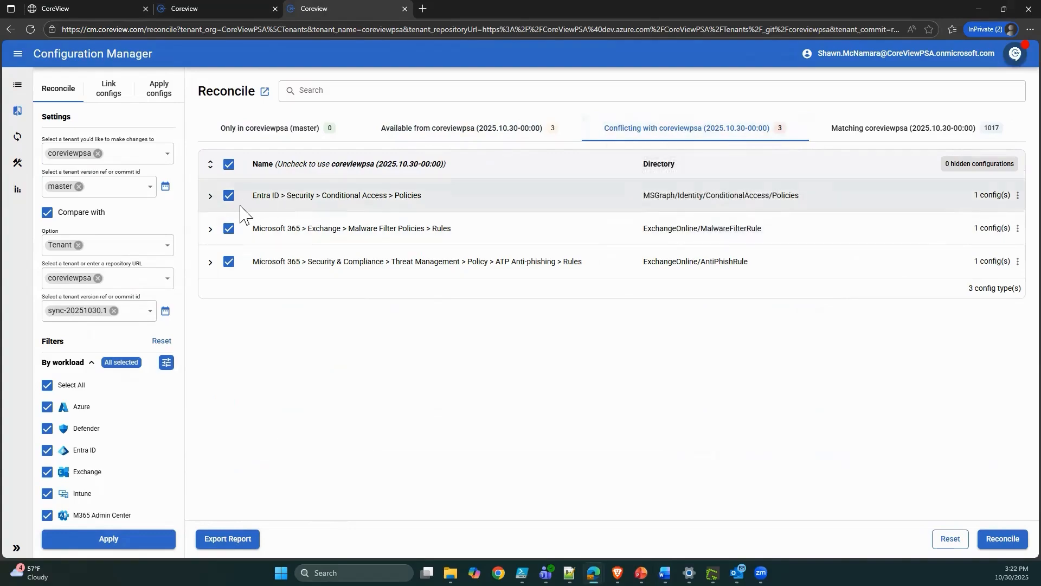
pyautogui.click(210, 196)
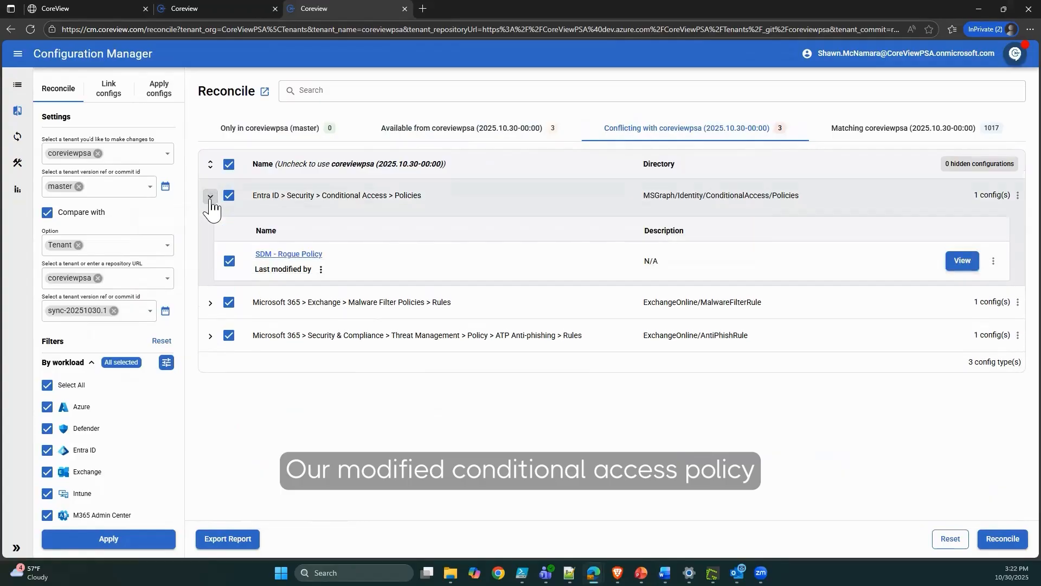
pyautogui.click(211, 303)
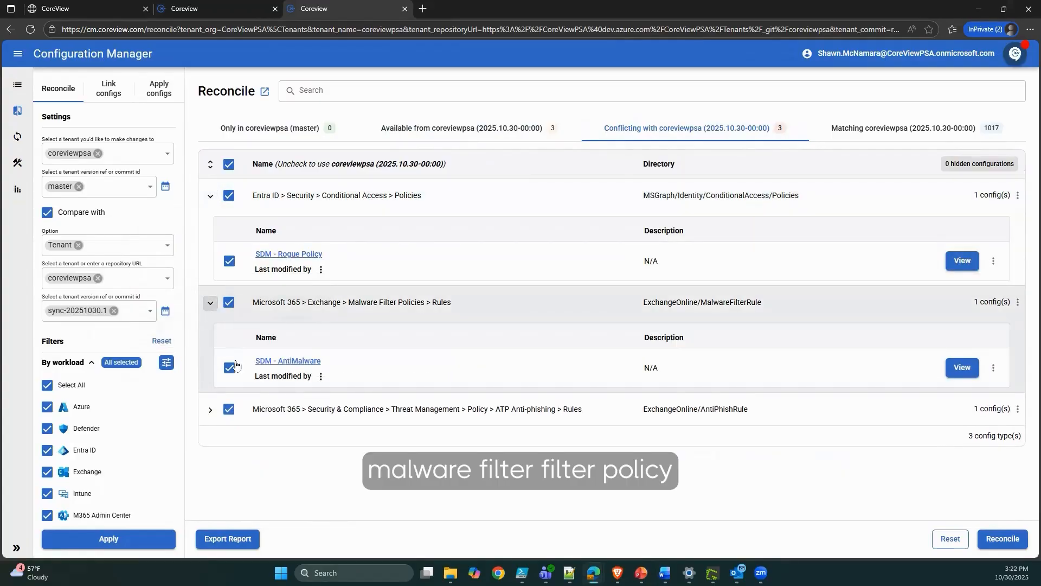
pyautogui.click(211, 411)
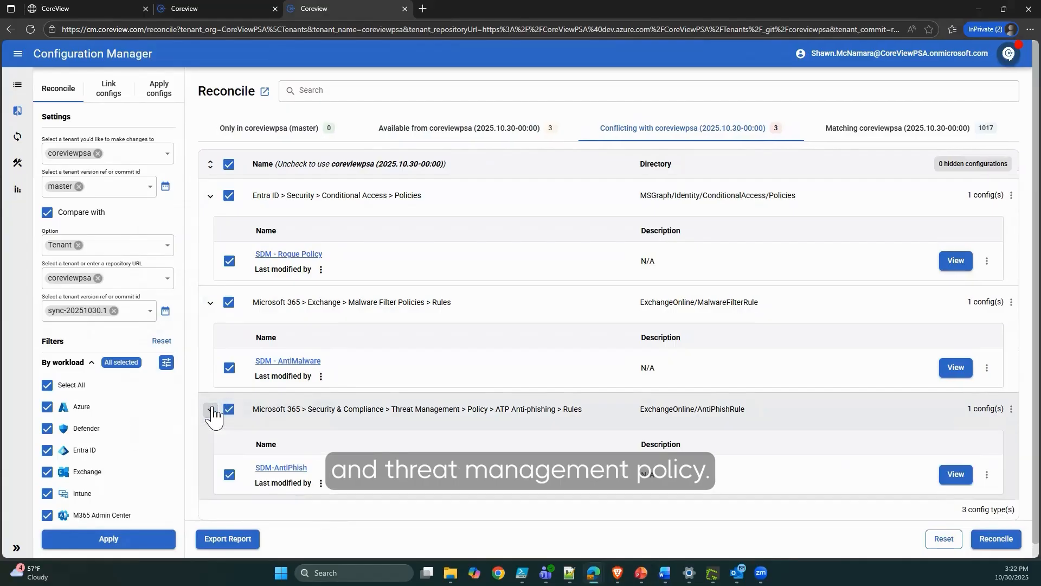
pyautogui.click(955, 260)
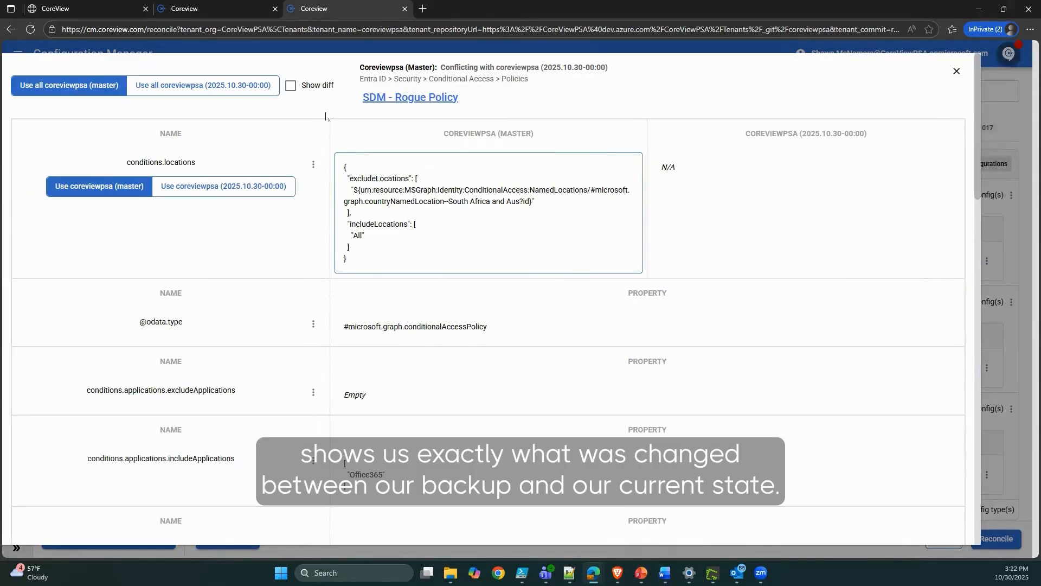
# Turn on Show diff to highlight SDM - Rogue Policy's conditions.locations change, then close the comparison.
pyautogui.click(291, 87)
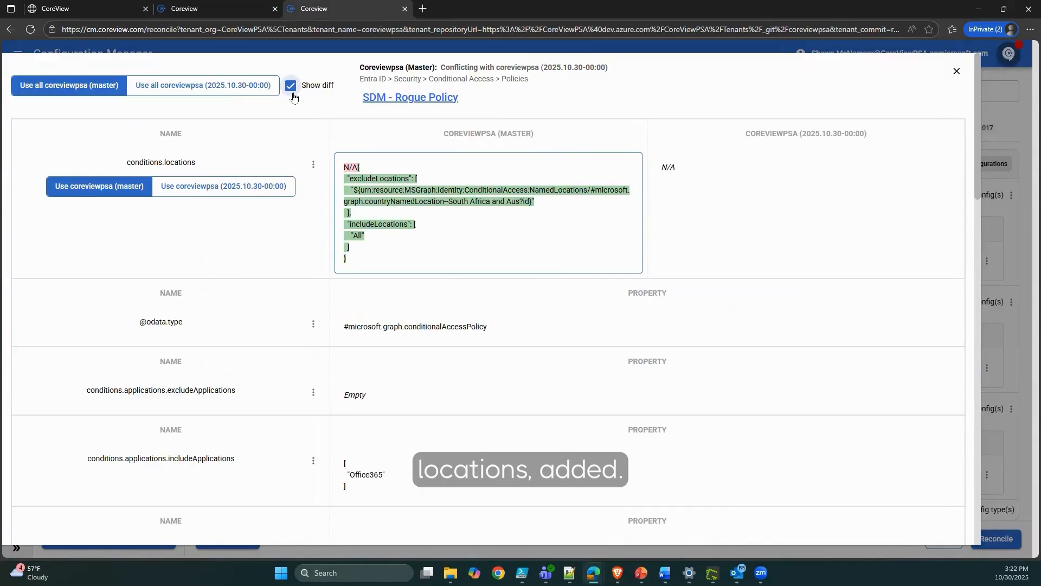
pyautogui.click(957, 72)
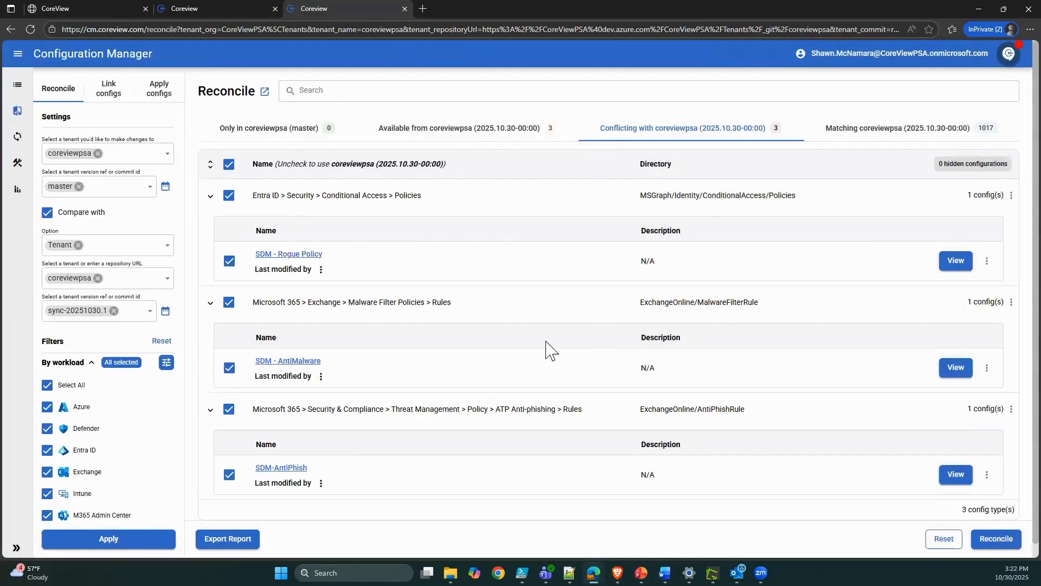
# Uncheck SDM-AntiPhish, SDM - AntiMalware and SDM - Rogue Policy, then open the Reconciliation preview.
pyautogui.click(229, 474)
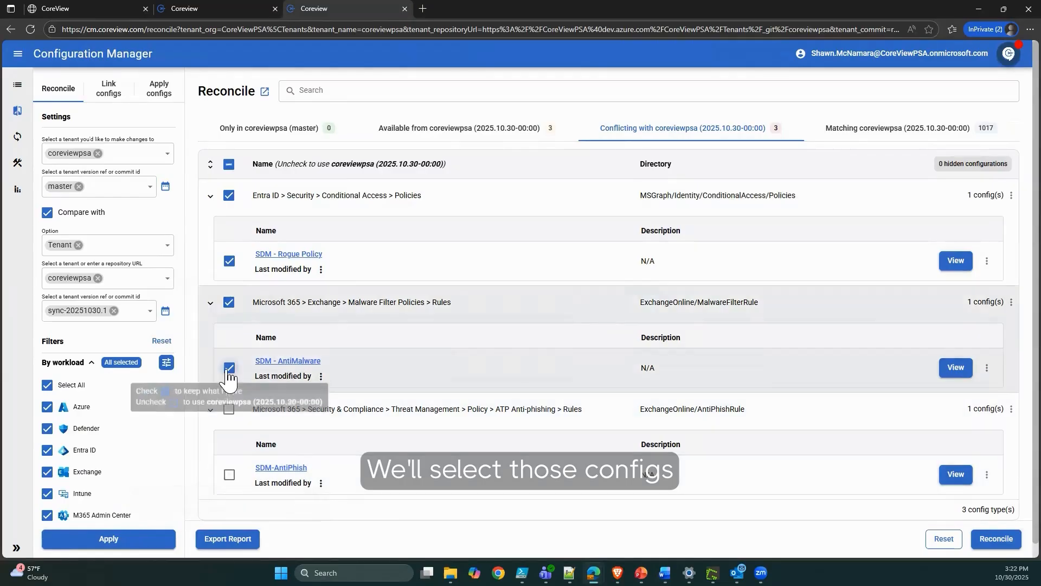
pyautogui.click(228, 370)
pyautogui.click(229, 262)
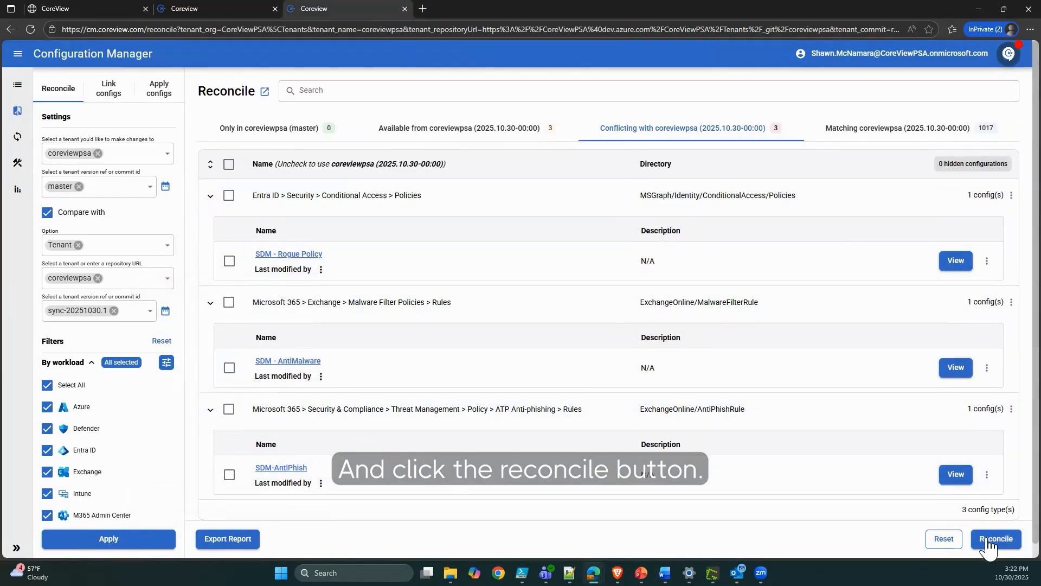
pyautogui.click(995, 538)
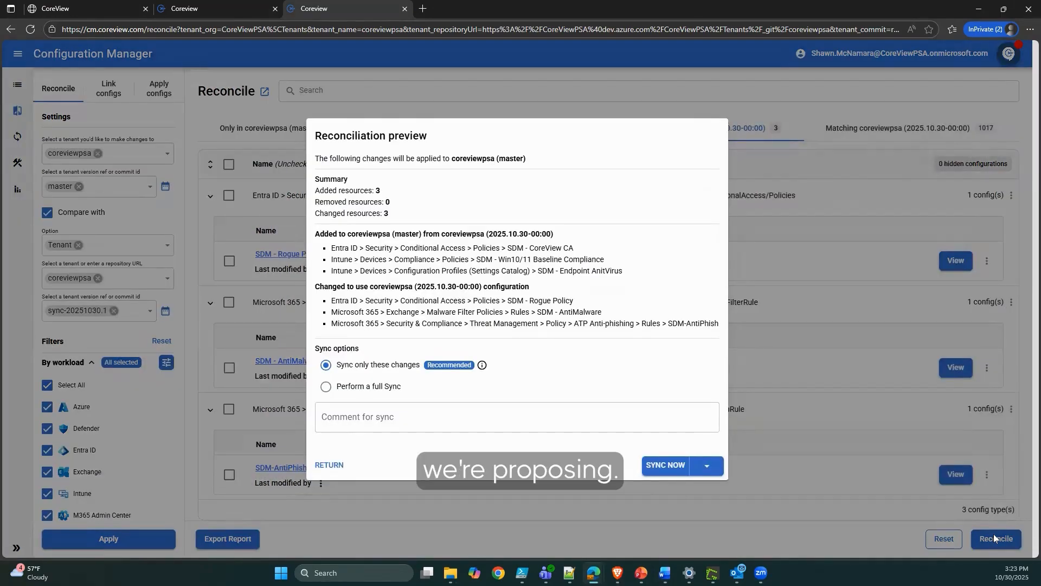
# Sync only these changes (3 added, 3 changed) with SYNC NOW.
pyautogui.click(659, 468)
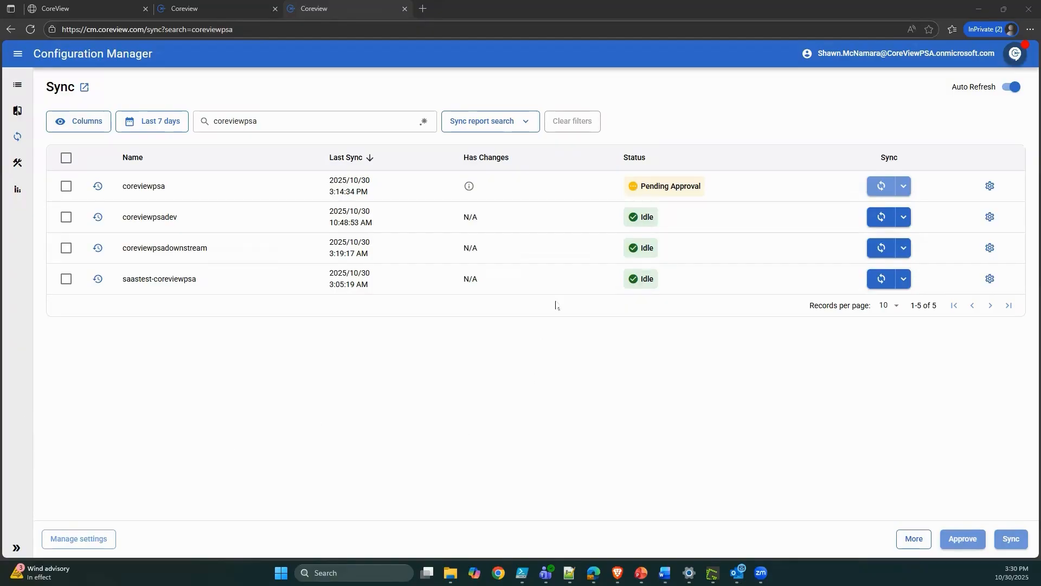
# Review coreviewpsa's Pending Approval sync details and approve it.
pyautogui.click(646, 189)
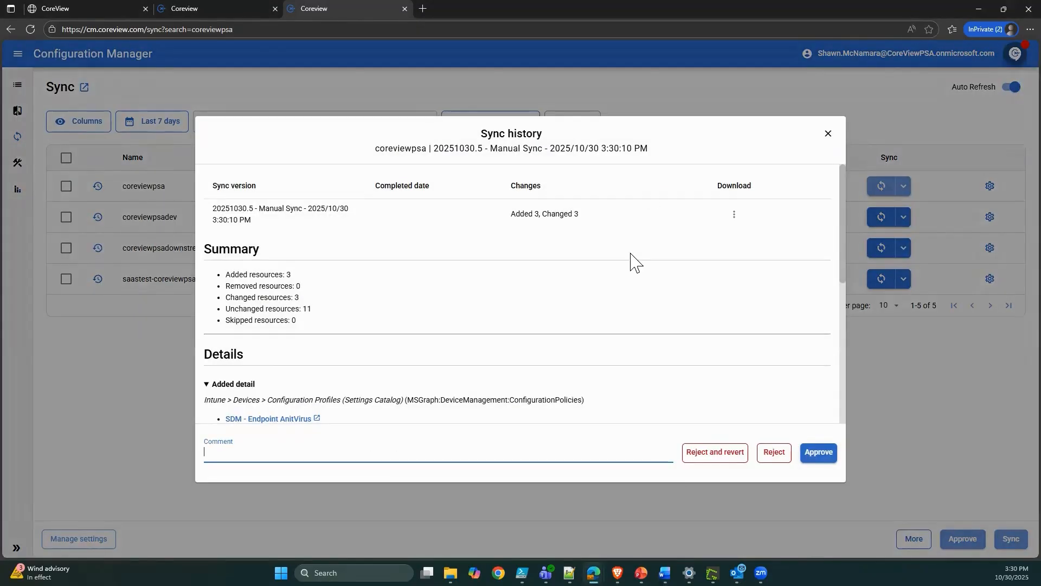
pyautogui.scroll(-5, 628, 271)
pyautogui.scroll(-3, 628, 275)
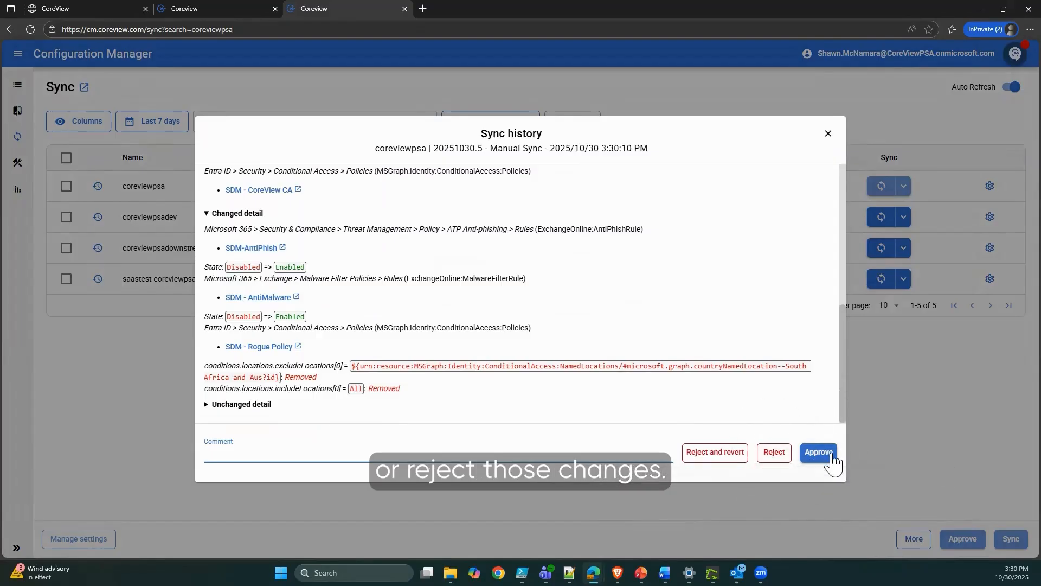
pyautogui.click(819, 453)
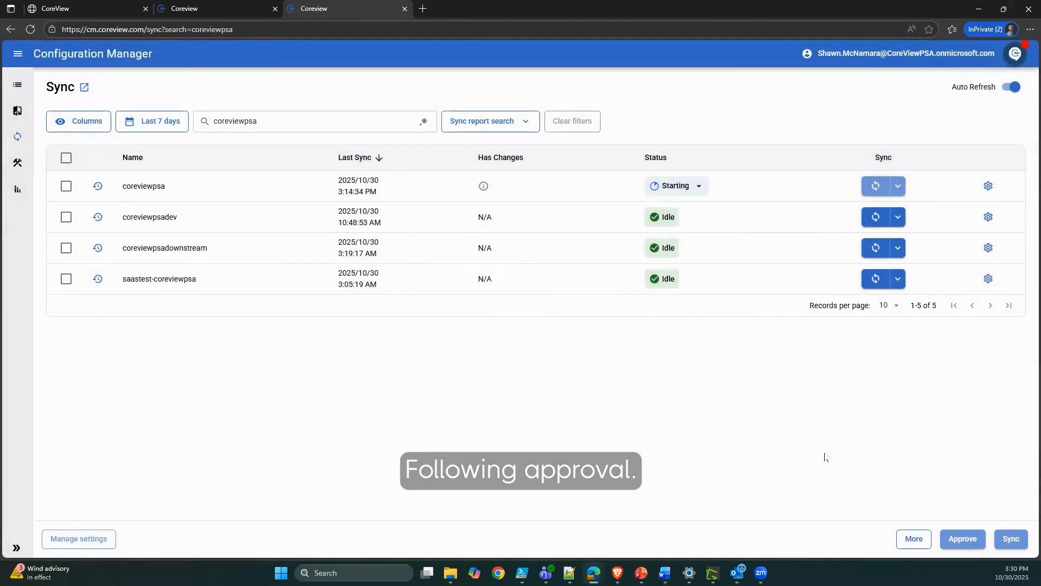